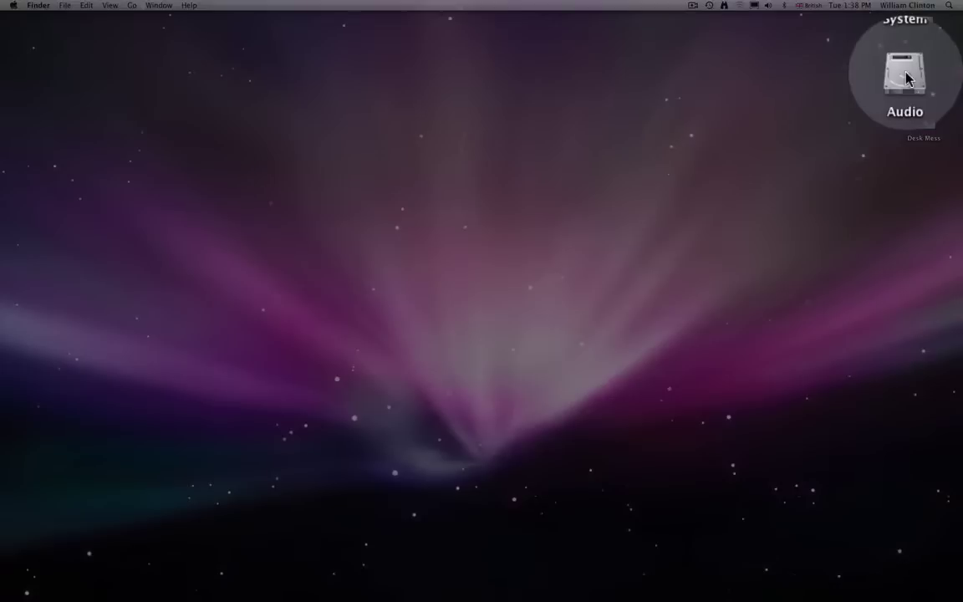
pyautogui.doubleClick(906, 75)
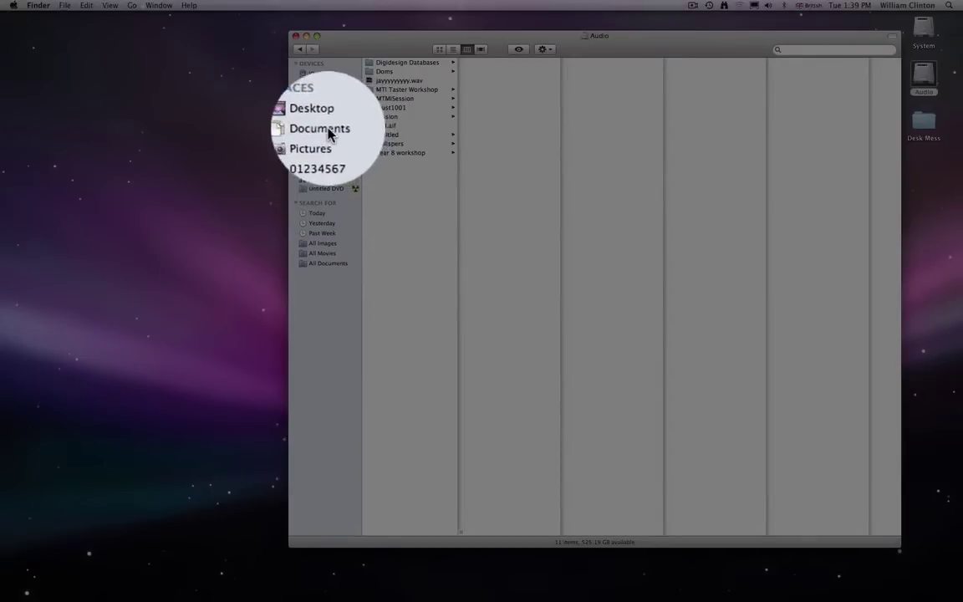
pyautogui.click(907, 78)
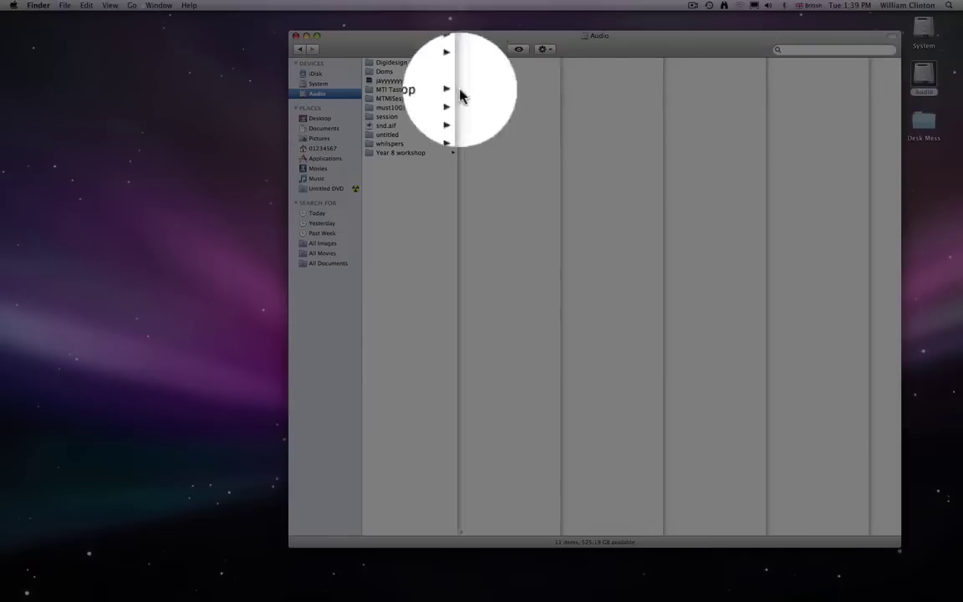
pyautogui.moveTo(422, 62)
pyautogui.mouseDown()
pyautogui.moveTo(418, 193)
pyautogui.moveTo(418, 56)
pyautogui.mouseUp()
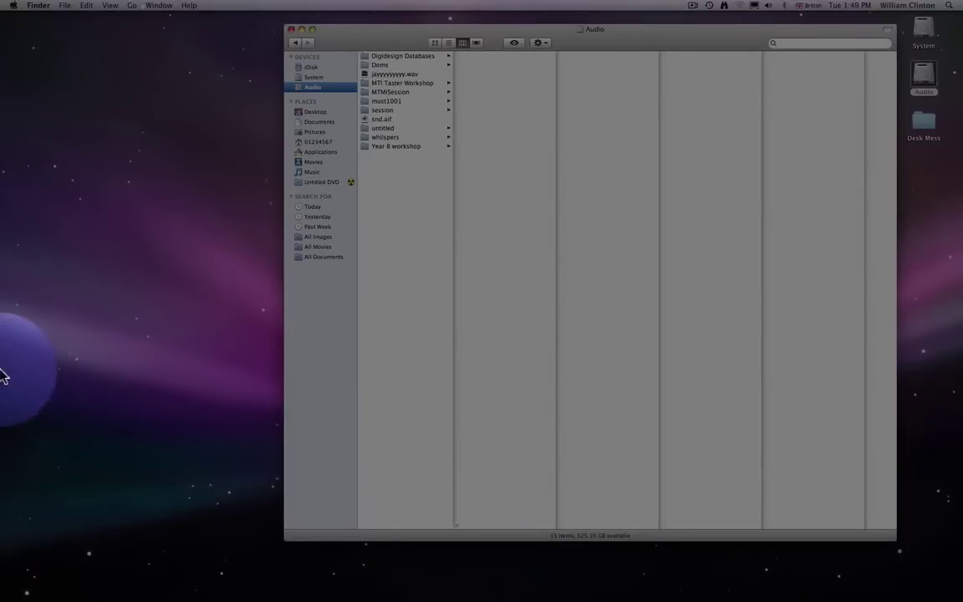
# Launch Pro Tools LE from the Dock
pyautogui.moveTo(4, 376)
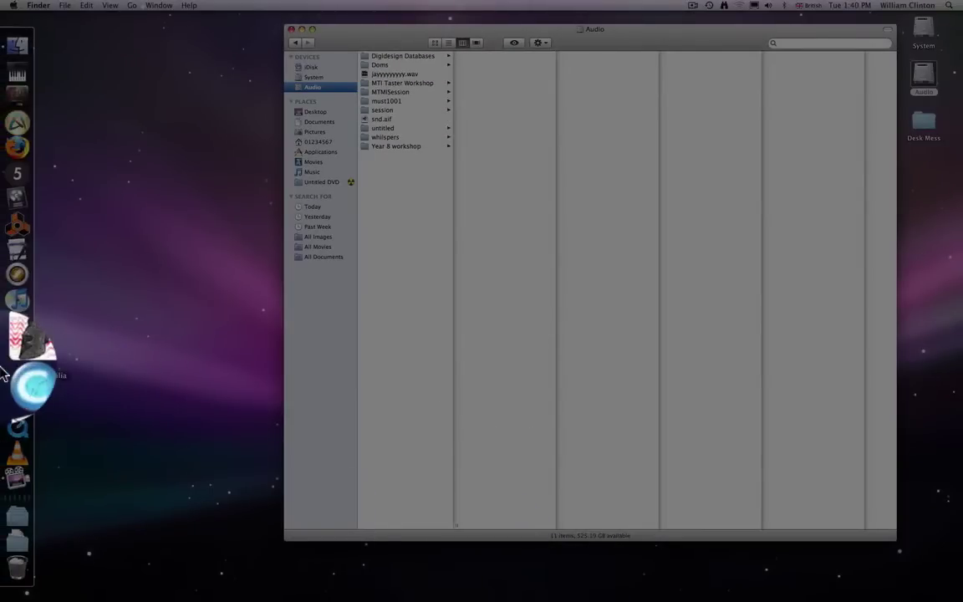
pyautogui.click(33, 280)
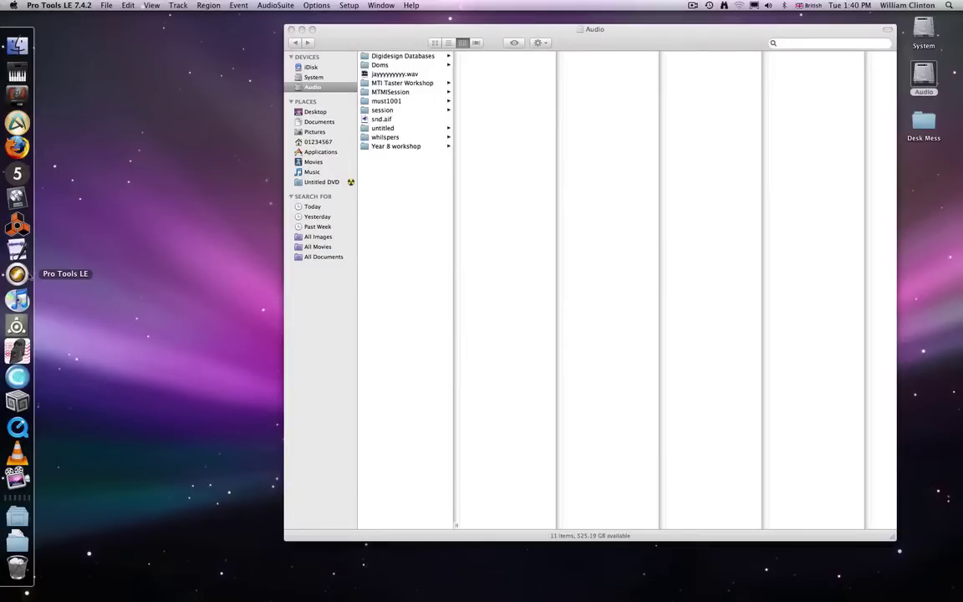
# Dismiss the 'Unable to locate Digidesign hardware' alert so Pro Tools LE finishes starting up
pyautogui.press('super+q')
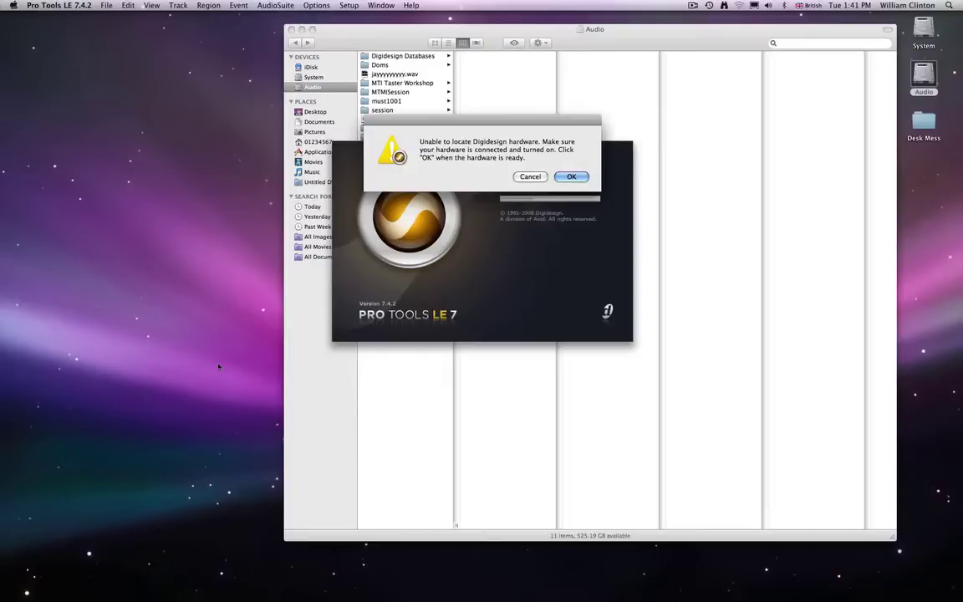
pyautogui.click(571, 176)
pyautogui.click(572, 177)
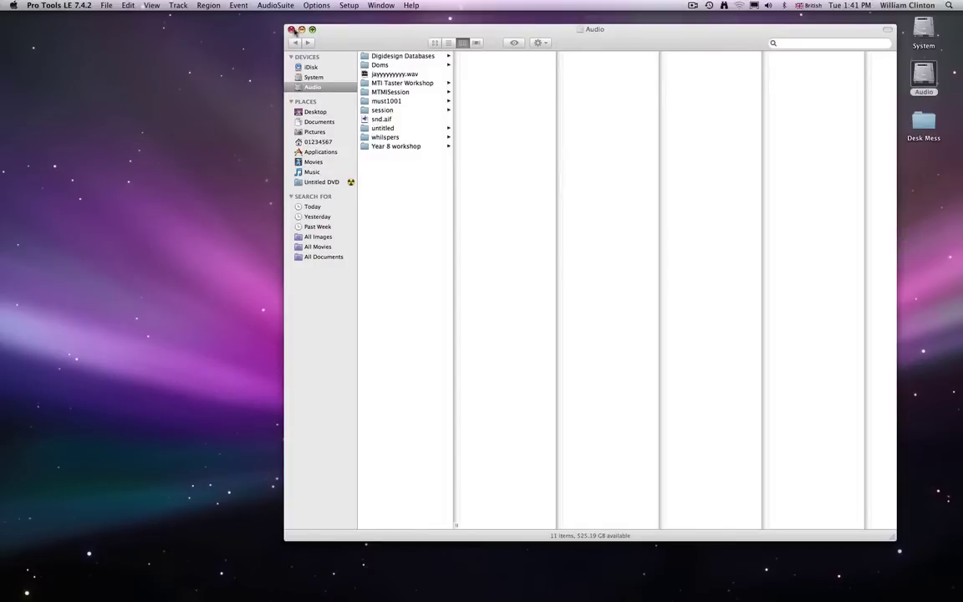
# Close the Finder Audio window and bring up the File menu
pyautogui.click(291, 30)
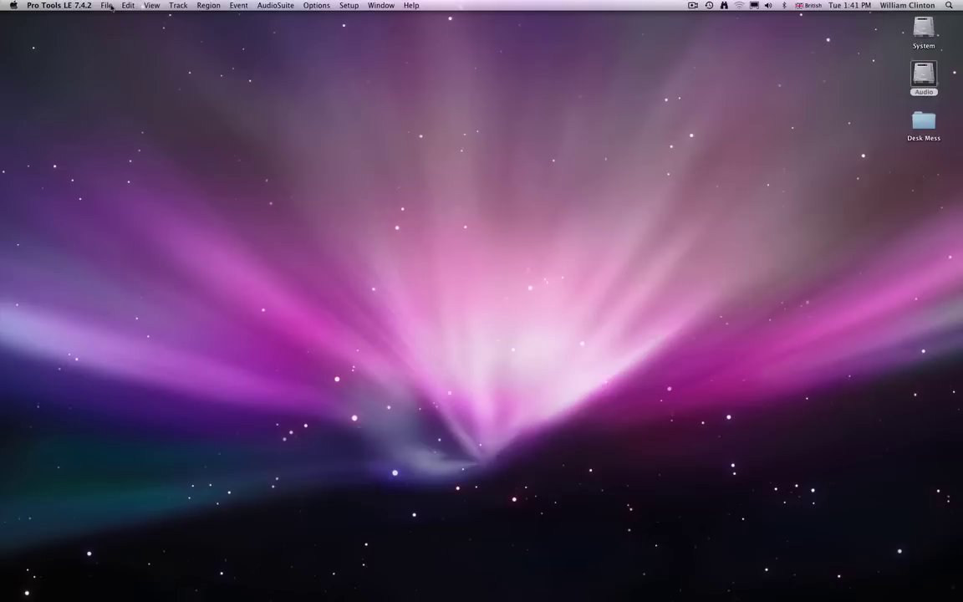
pyautogui.click(111, 8)
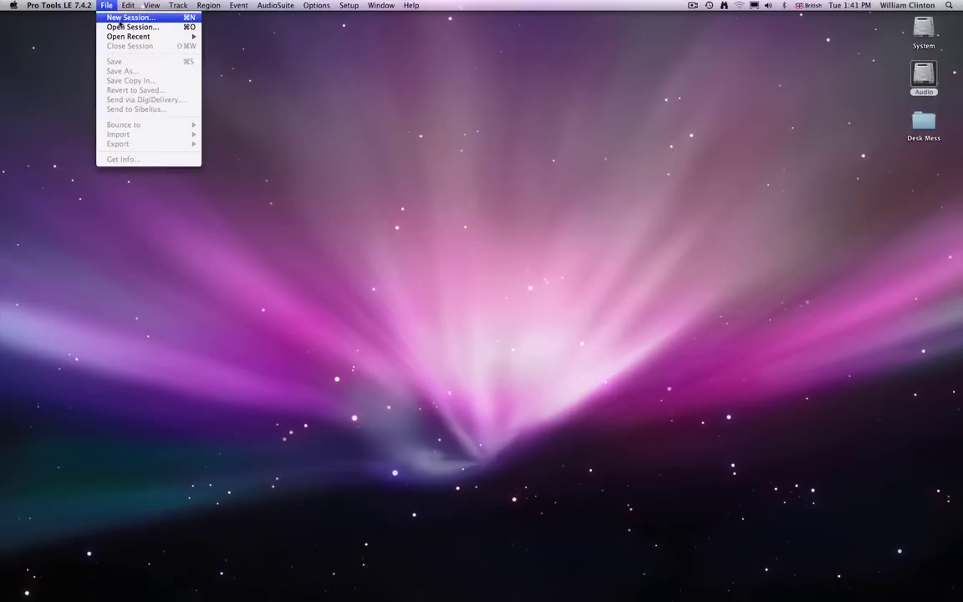
# Start a new session and target the Audio drive as its save location
pyautogui.click(121, 18)
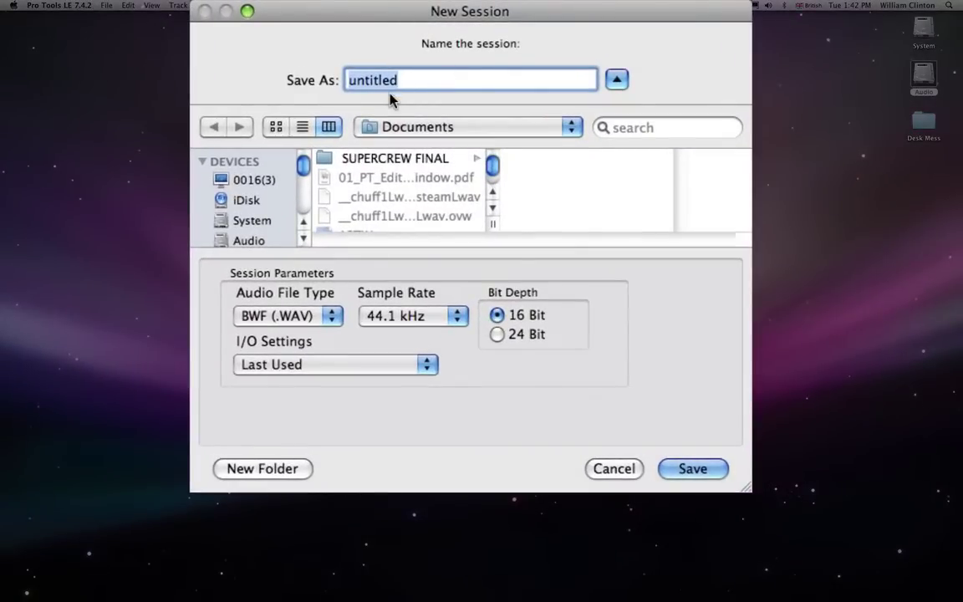
pyautogui.click(249, 241)
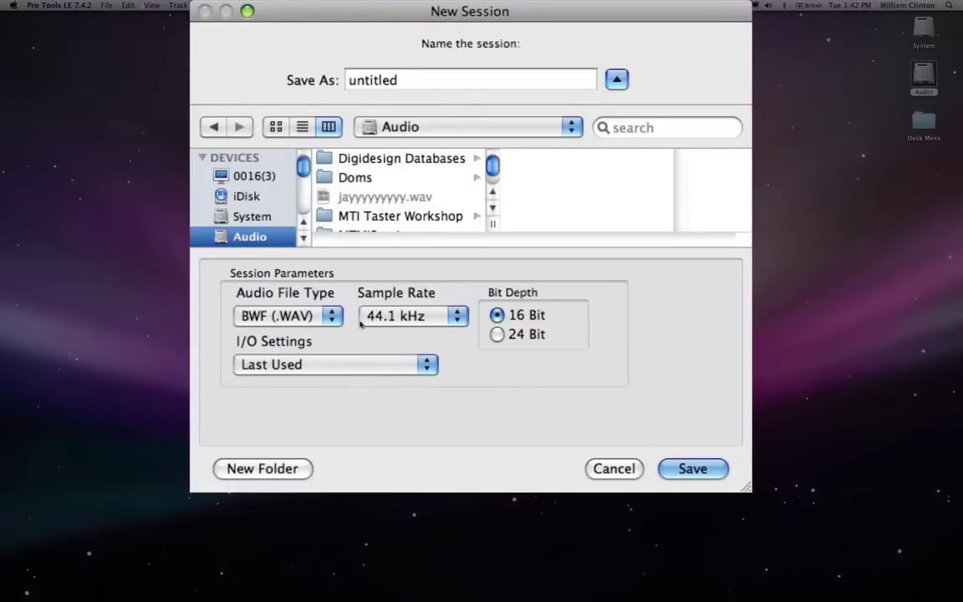
# Create a new folder on Audio named with the user's name and the date 20090915
pyautogui.click(262, 470)
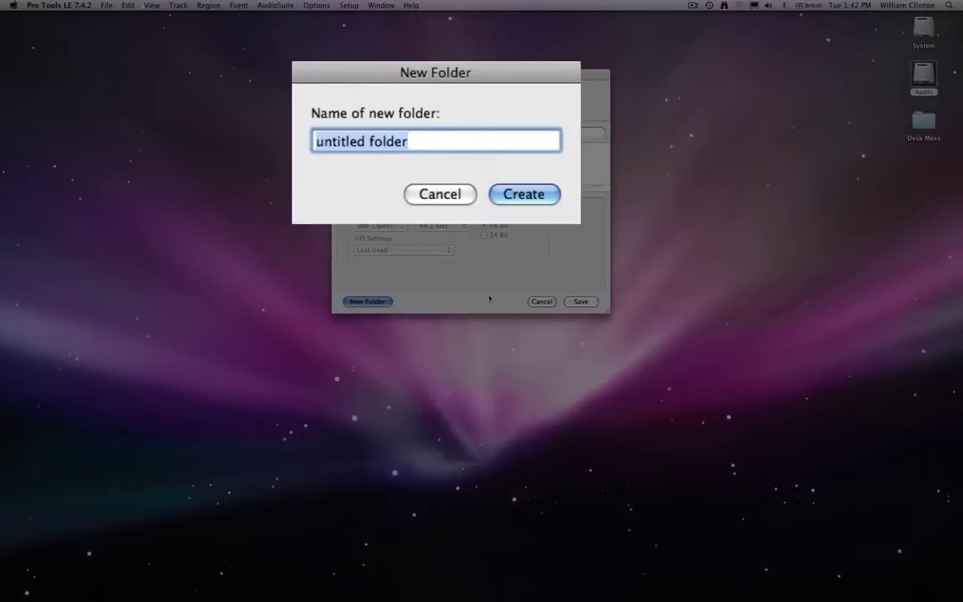
pyautogui.write('Peter')
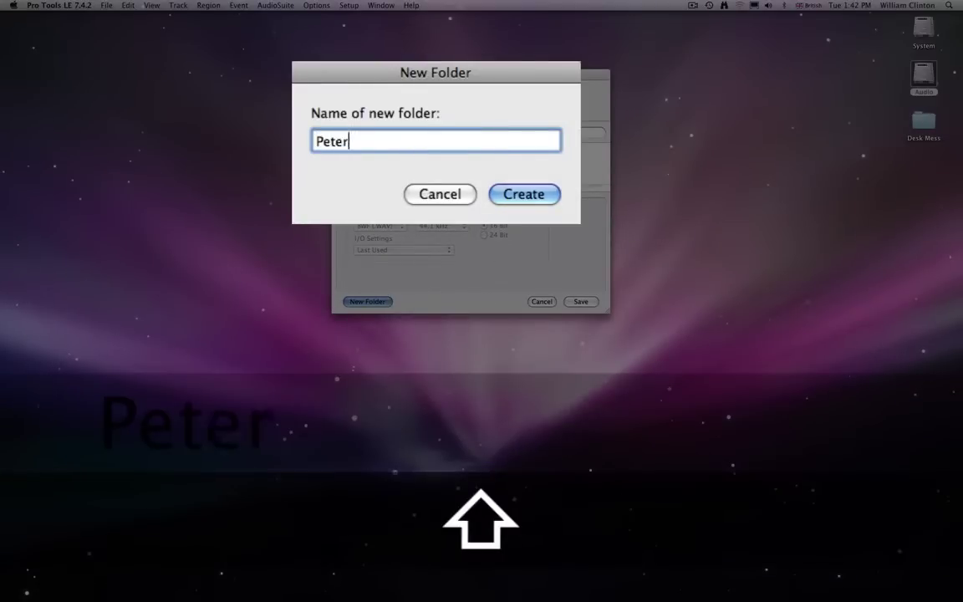
pyautogui.write('Batchelor')
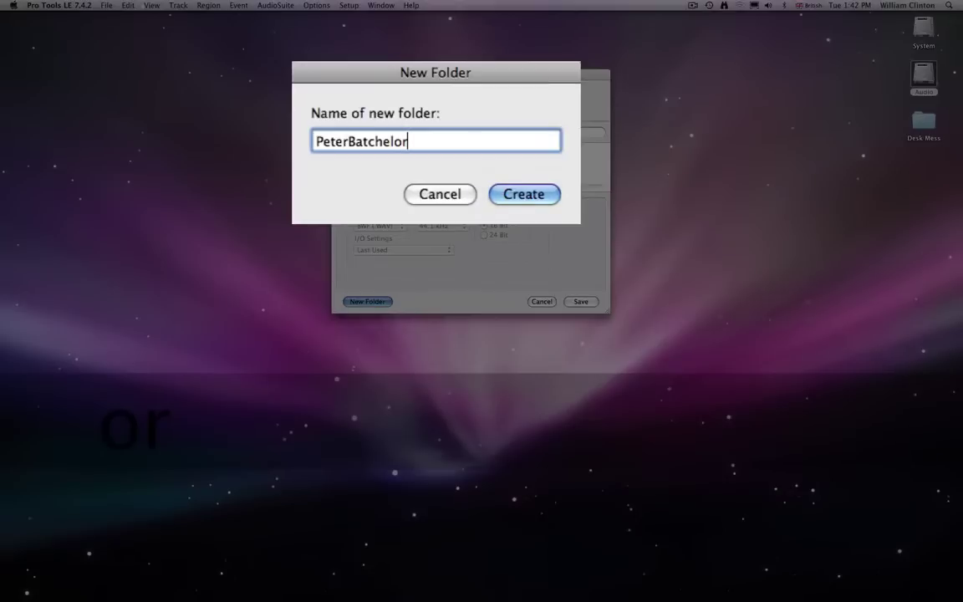
pyautogui.write(' 200')
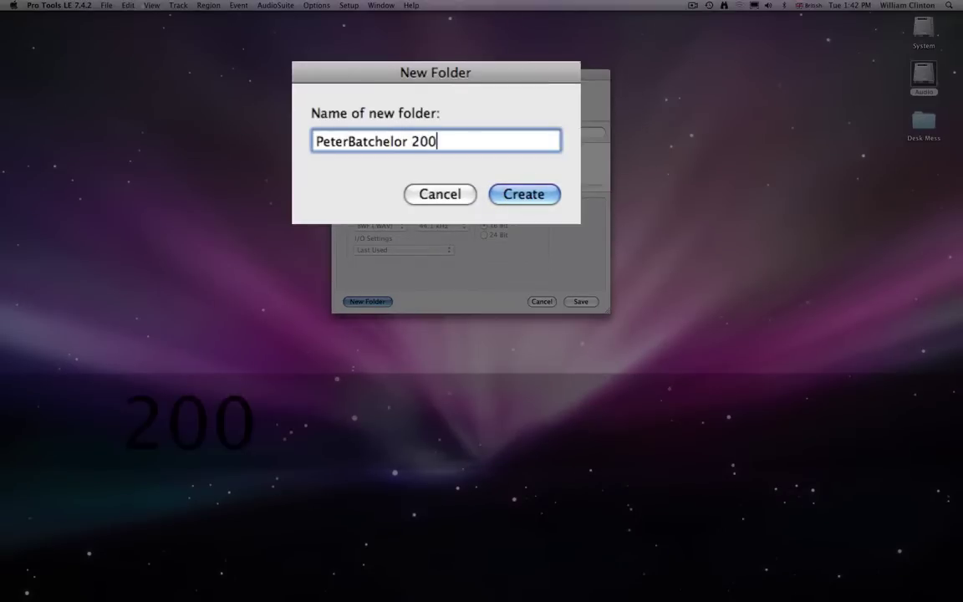
pyautogui.write('90915')
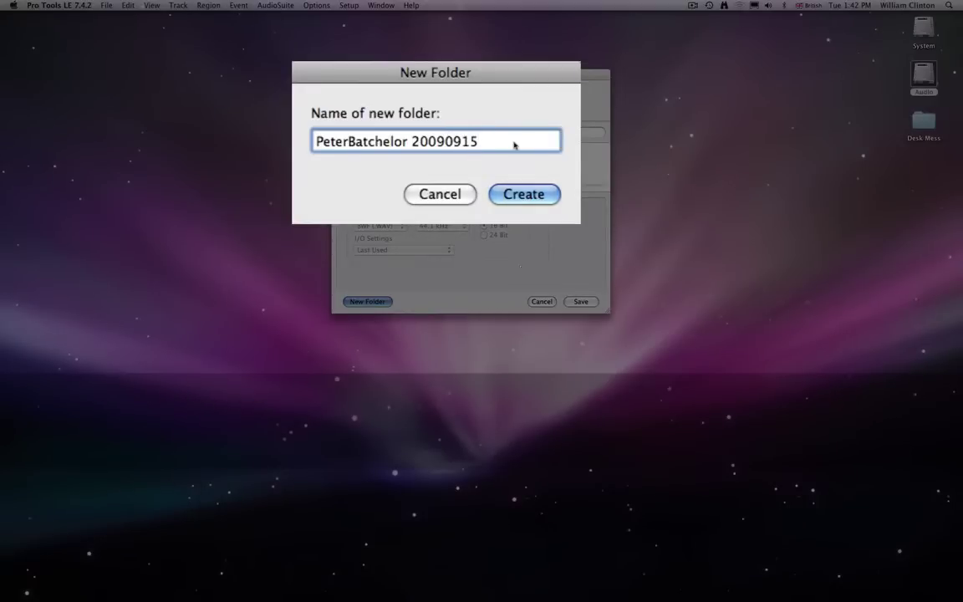
pyautogui.click(522, 195)
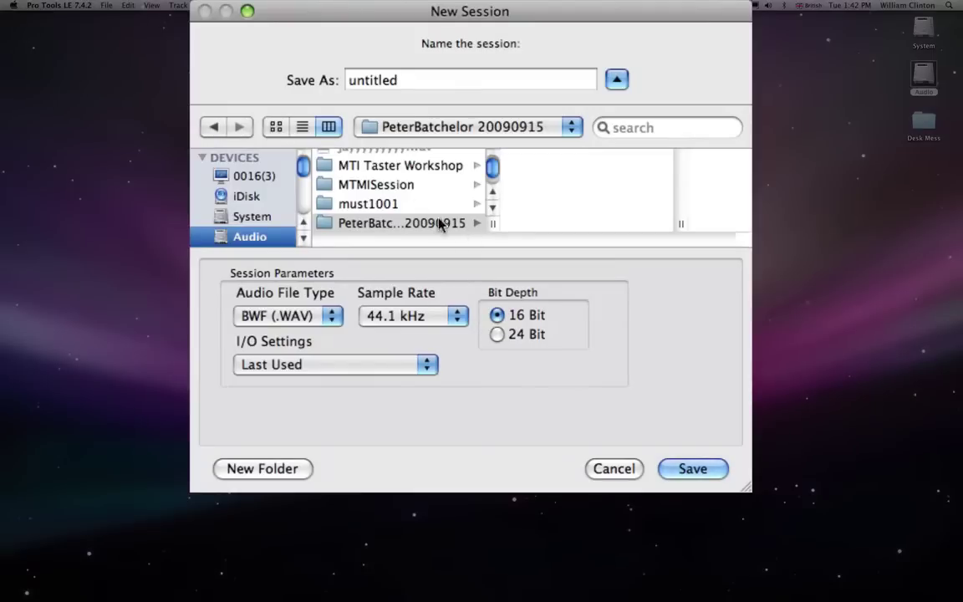
# Replace 'untitled' with the session name 'FirstSession pjb'
pyautogui.moveTo(404, 80); pyautogui.dragTo(262, 86)
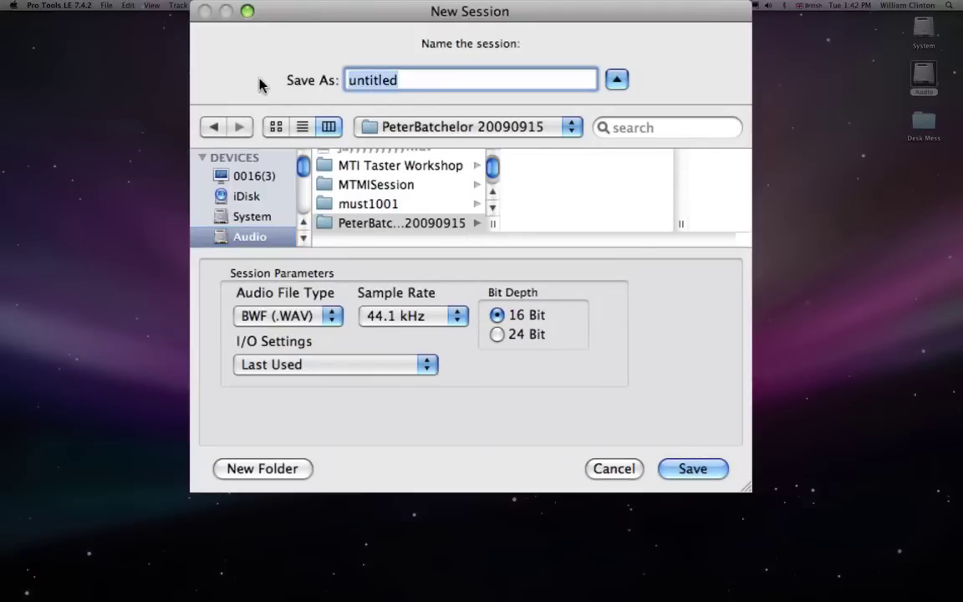
pyautogui.write('F')
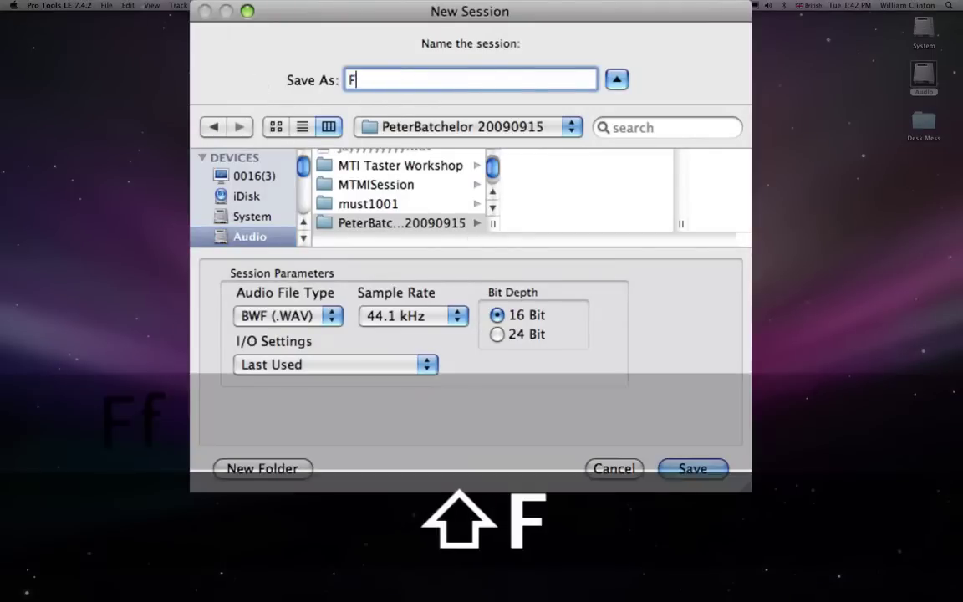
pyautogui.write('irstSession')
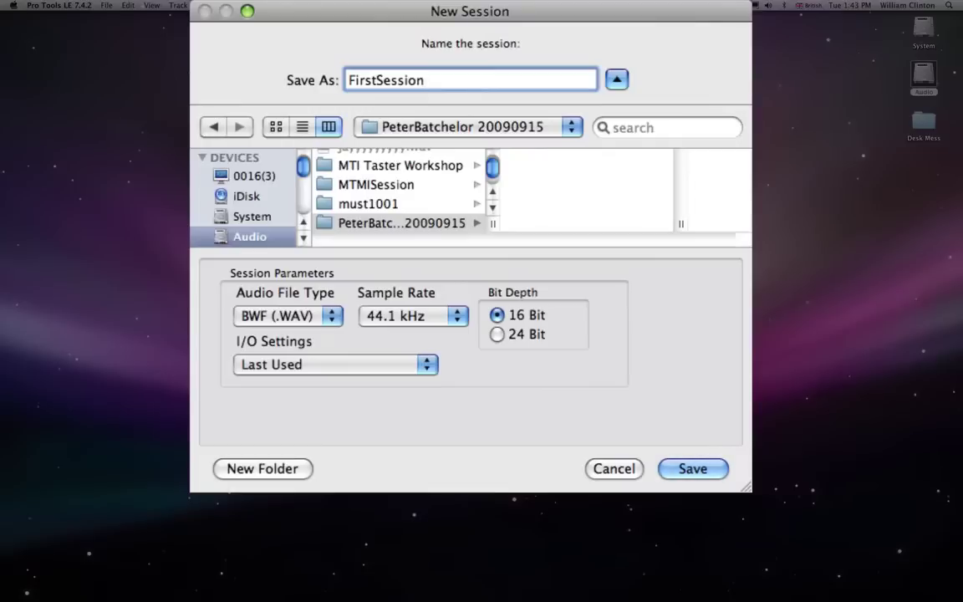
pyautogui.write('pjb')
# Keep 44.1 kHz, set 24 Bit depth, and save the new session
pyautogui.click(412, 317)
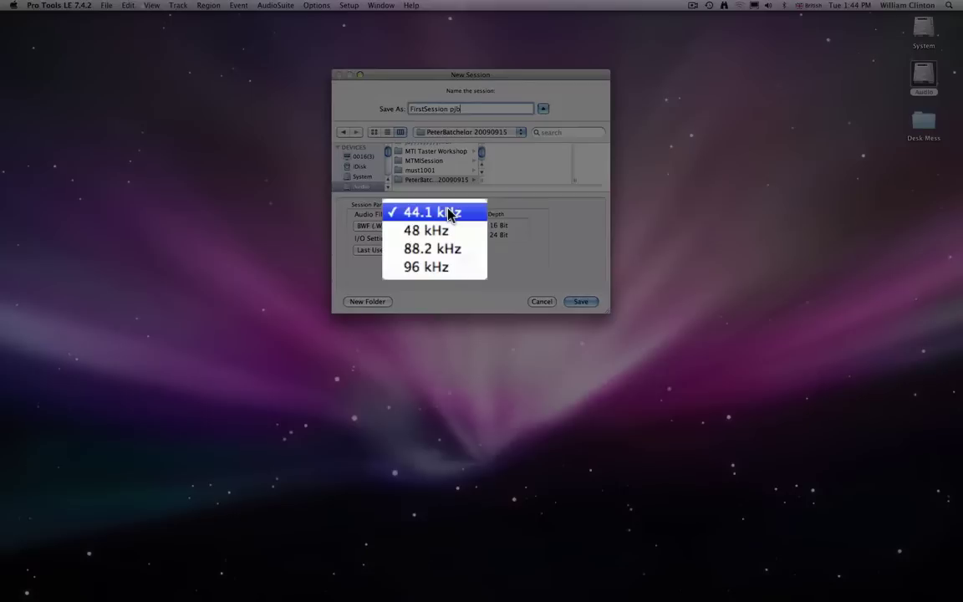
pyautogui.click(448, 214)
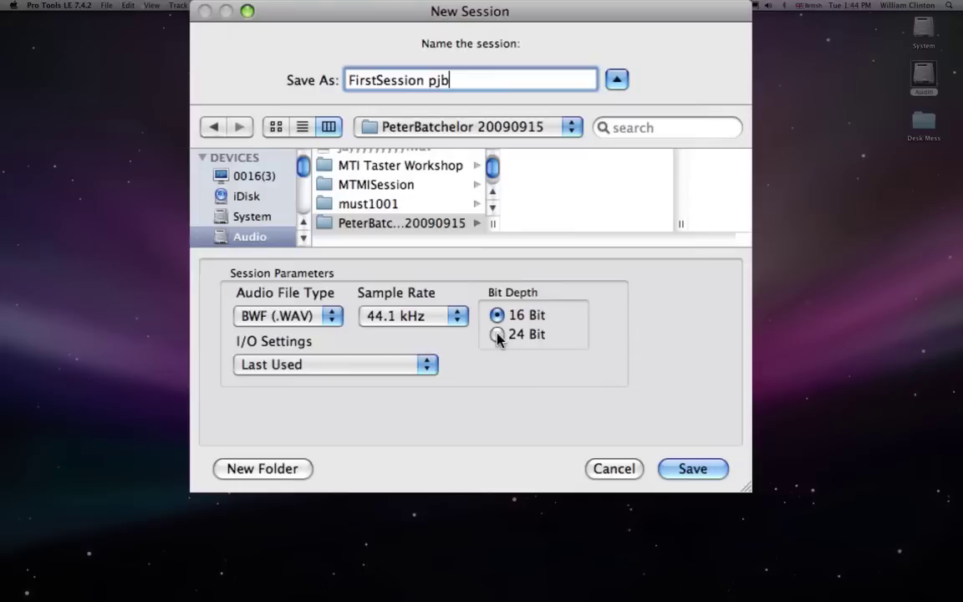
pyautogui.click(498, 335)
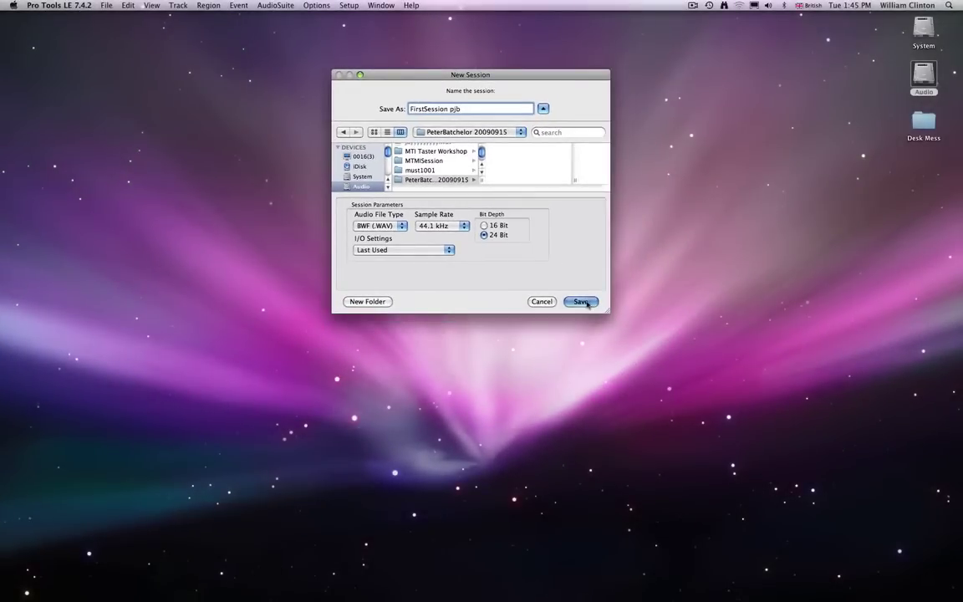
pyautogui.click(581, 302)
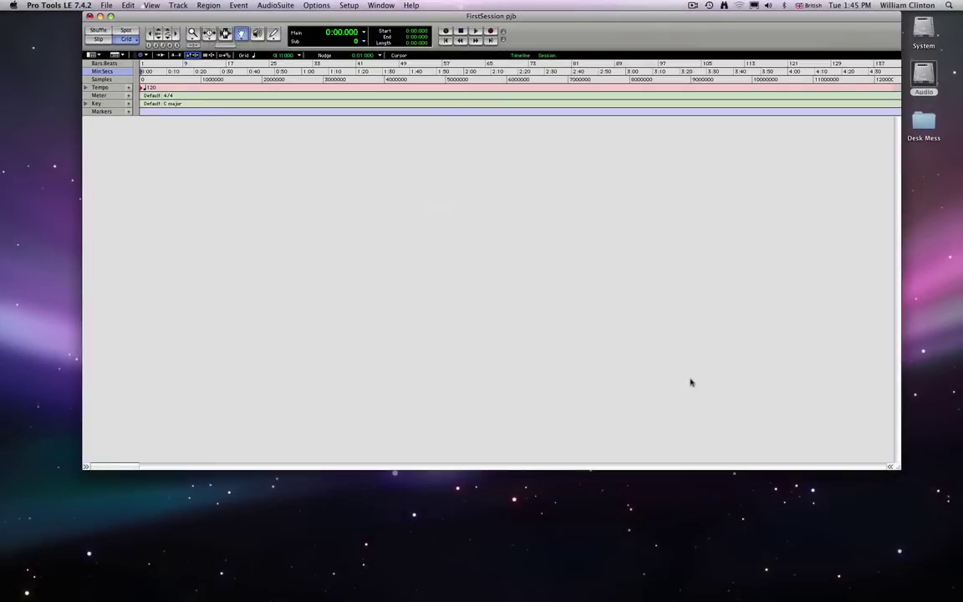
# Move the Edit window left, narrow it, and open the Mix window
pyautogui.moveTo(565, 21); pyautogui.dragTo(490, 20)
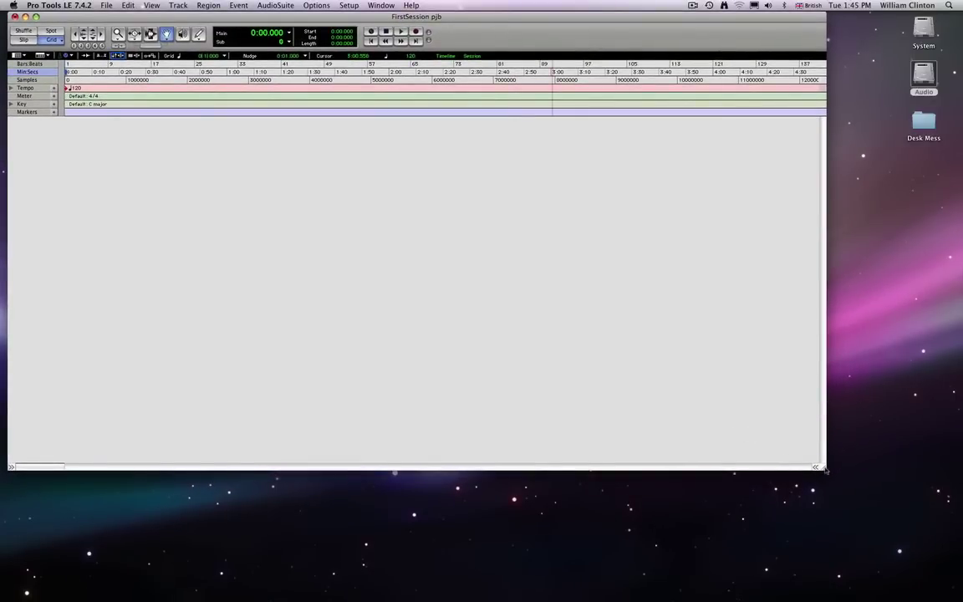
pyautogui.moveTo(825, 469); pyautogui.dragTo(522, 483)
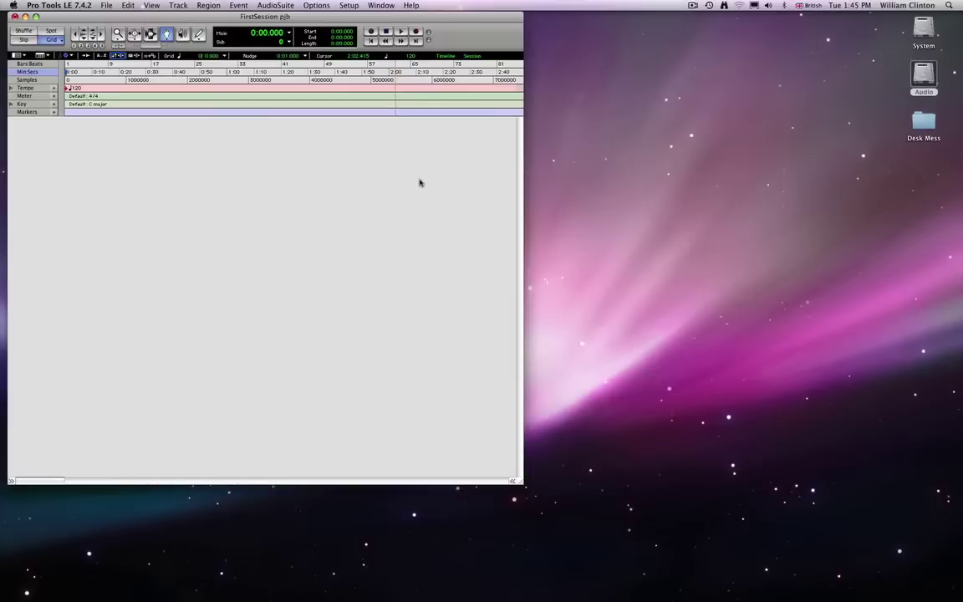
pyautogui.click(347, 6)
pyautogui.click(382, 17)
# Drag the Mix window to the right and switch between the Edit and Mix windows
pyautogui.moveTo(382, 16); pyautogui.dragTo(745, 5)
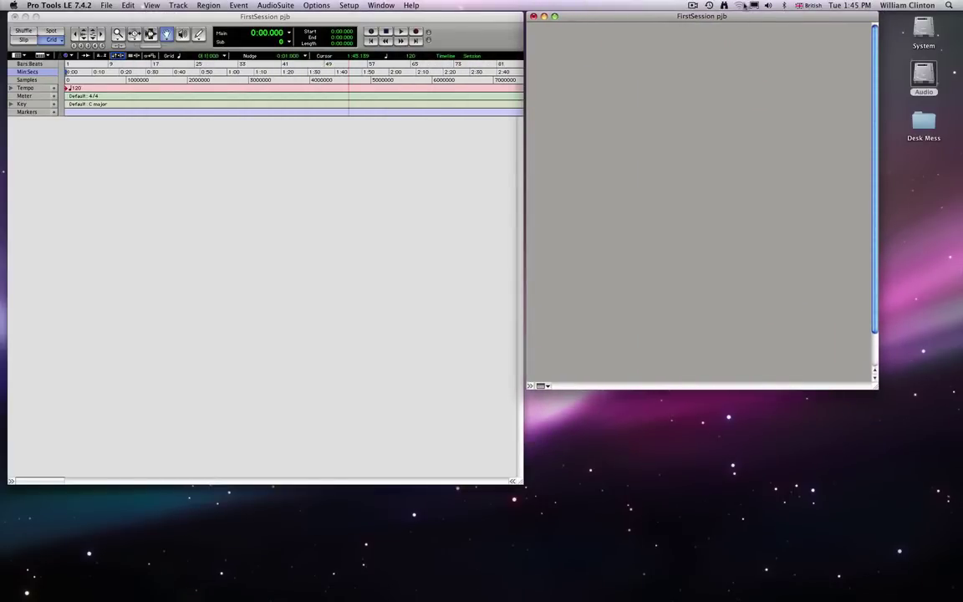
pyautogui.press('super+equal')
pyautogui.press('super+equal')
pyautogui.press('super+equal')
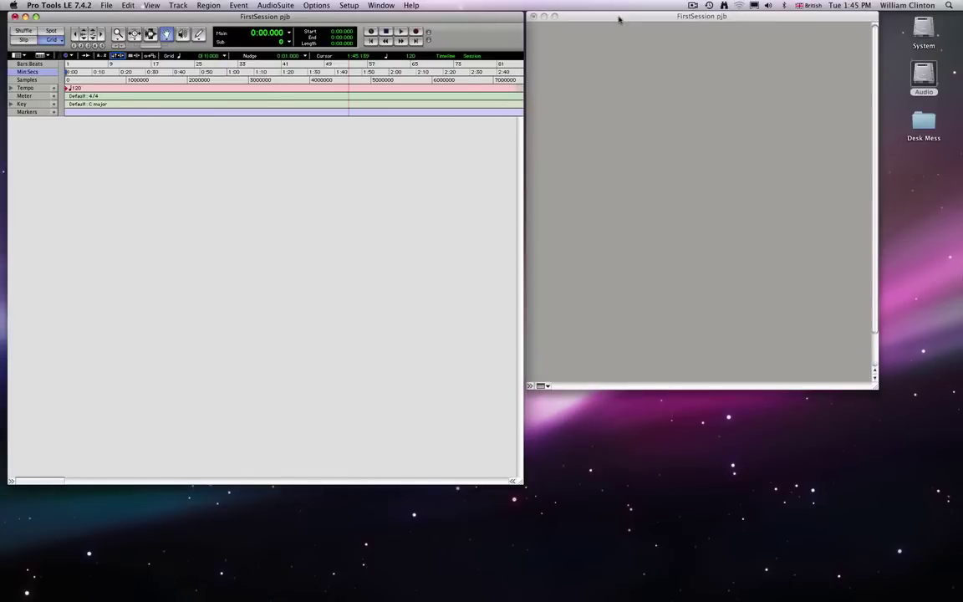
pyautogui.press('super+equal')
pyautogui.click(381, 6)
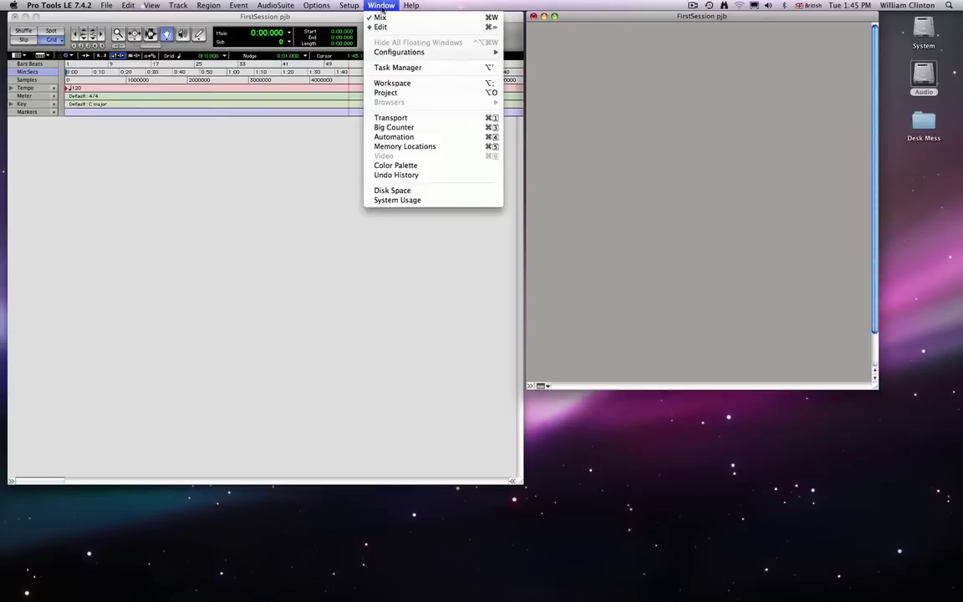
pyautogui.click(380, 27)
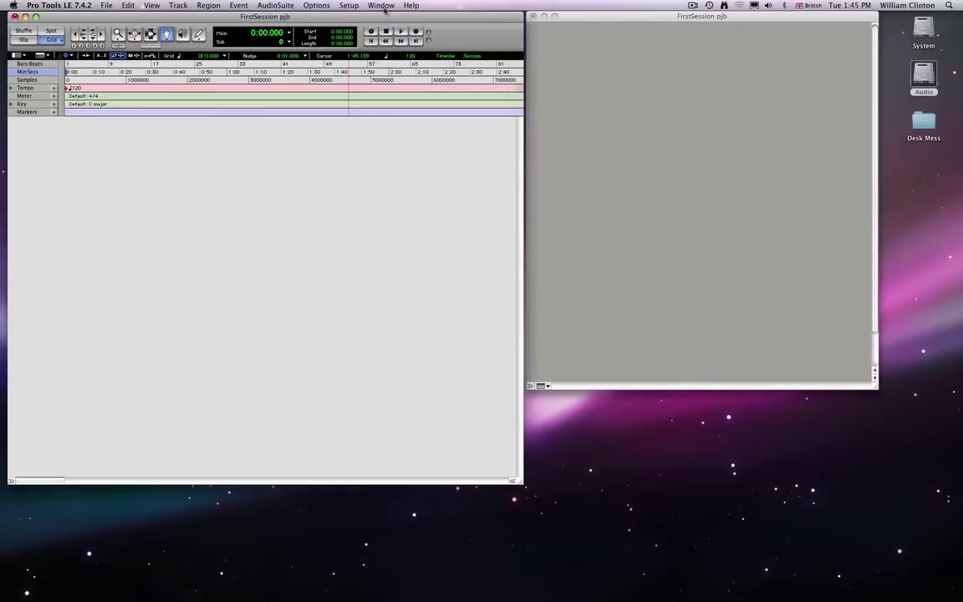
pyautogui.click(384, 6)
pyautogui.click(380, 17)
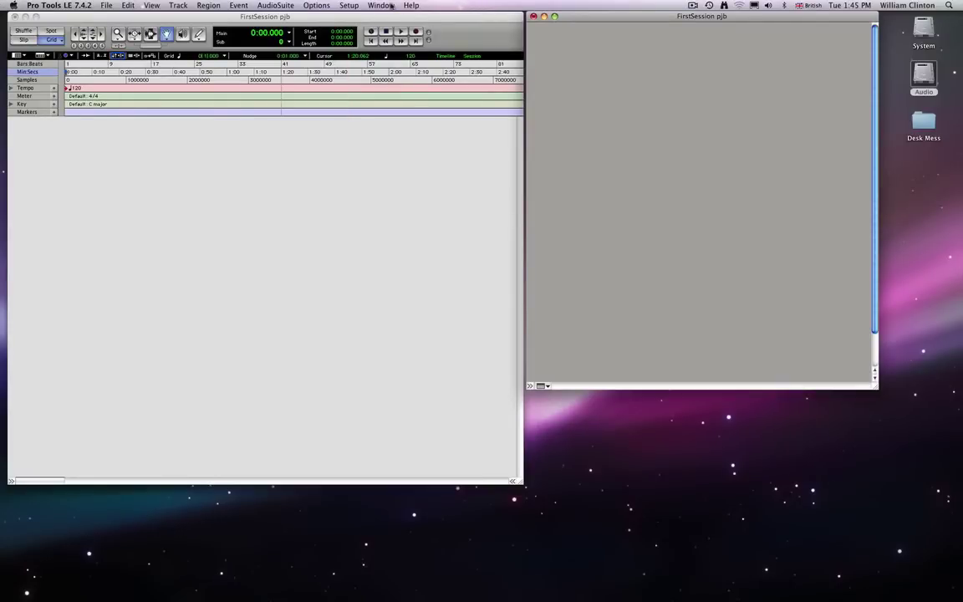
# Resize the Edit window to sit on the left half beside the Mix window
pyautogui.press('super+equal')
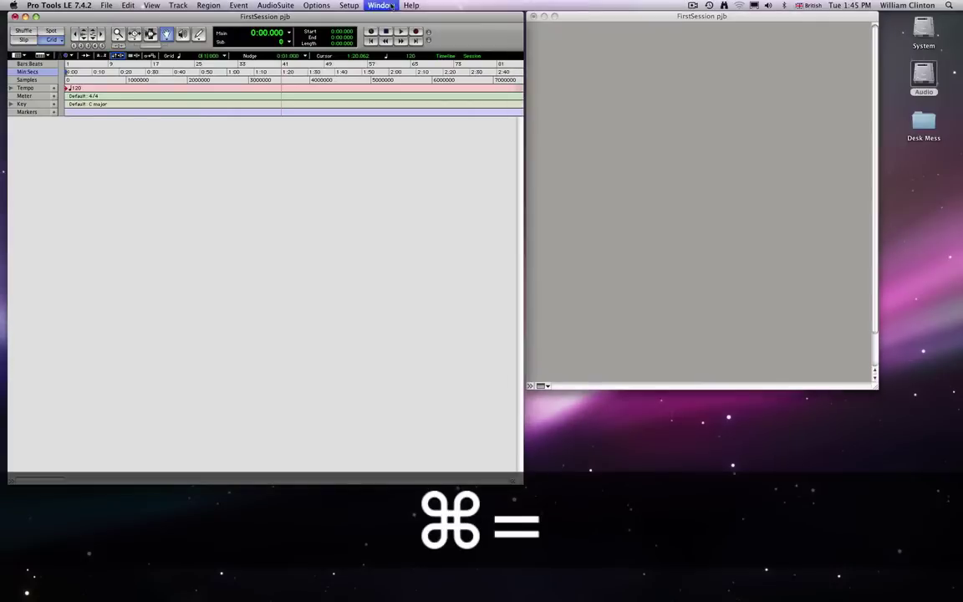
pyautogui.press('super+equal')
pyautogui.press('super+equal')
pyautogui.moveTo(519, 480); pyautogui.dragTo(845, 579)
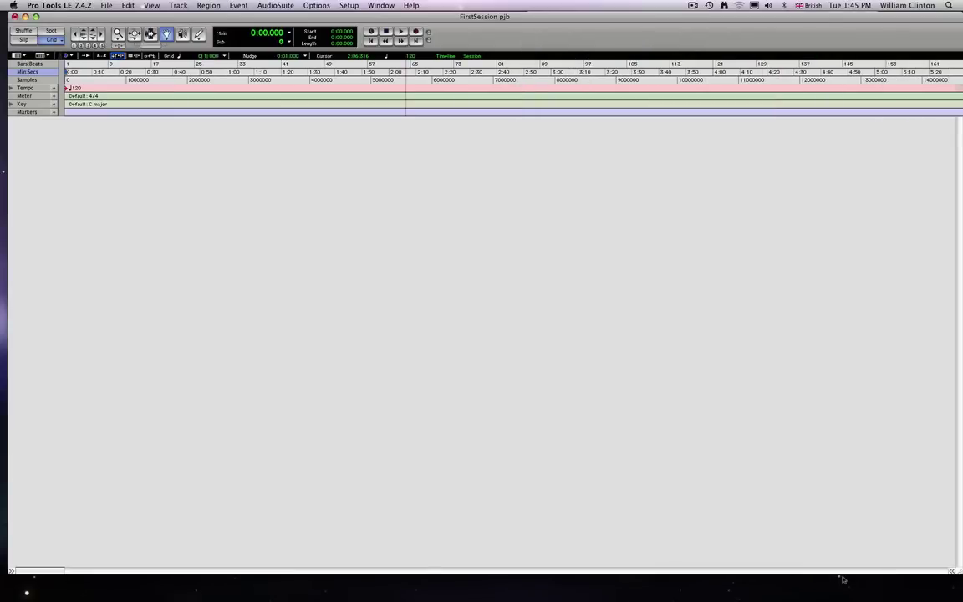
pyautogui.press('super+equal')
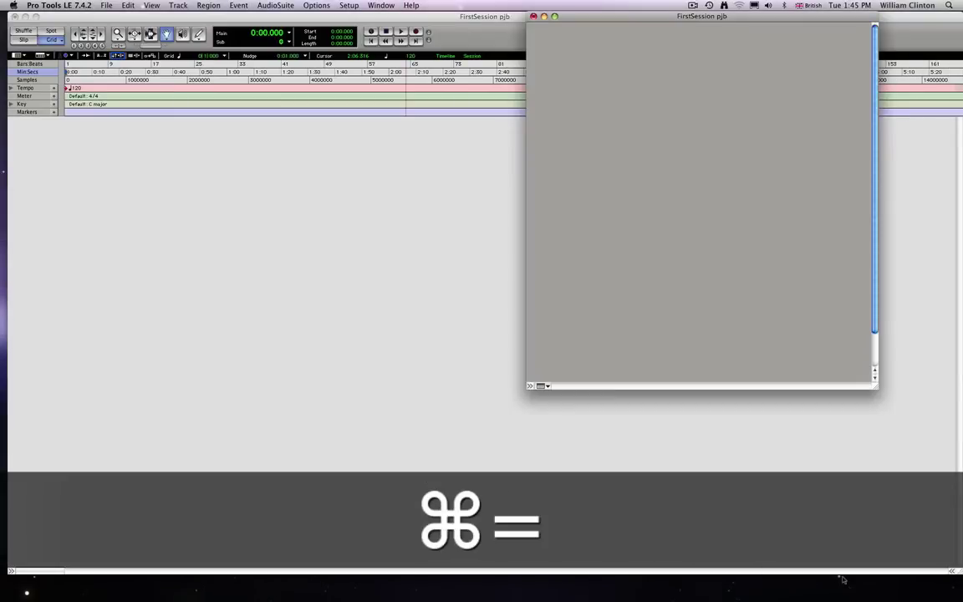
pyautogui.press('super+equal')
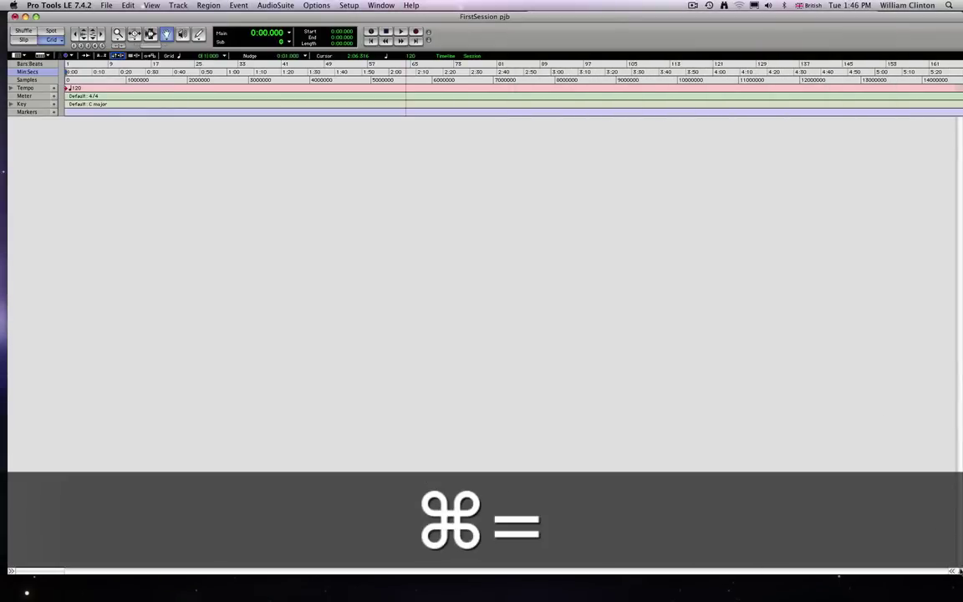
pyautogui.moveTo(958, 572); pyautogui.dragTo(536, 561)
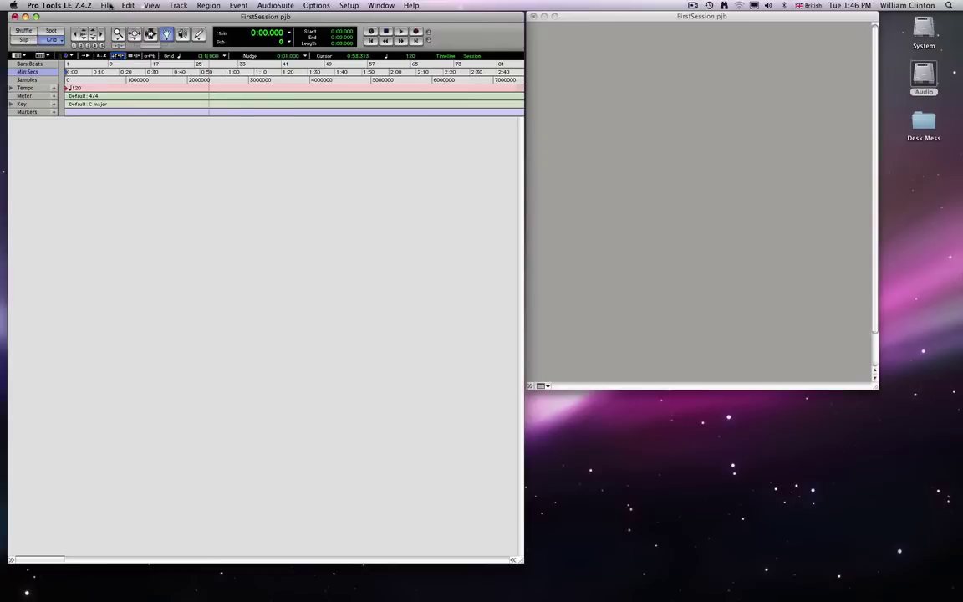
# Set up New Tracks for 3 Stereo Audio Tracks in Samples
pyautogui.click(181, 6)
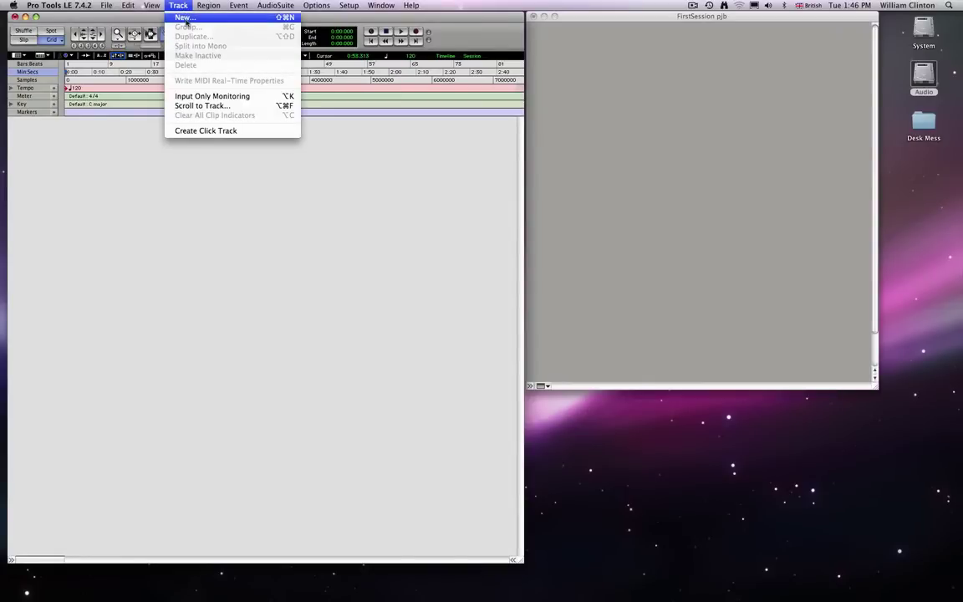
pyautogui.click(185, 18)
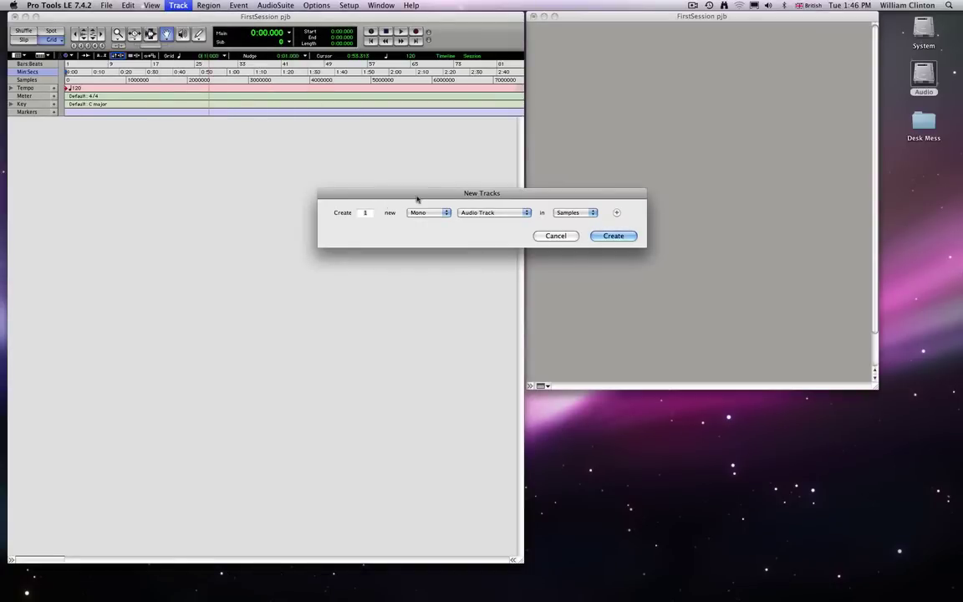
pyautogui.moveTo(379, 193); pyautogui.dragTo(381, 139)
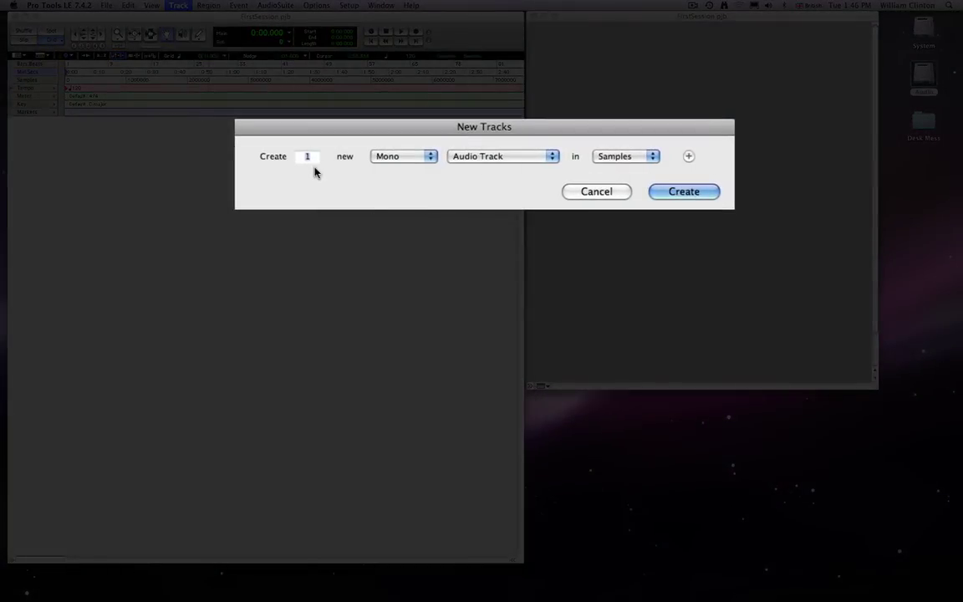
pyautogui.click(392, 158)
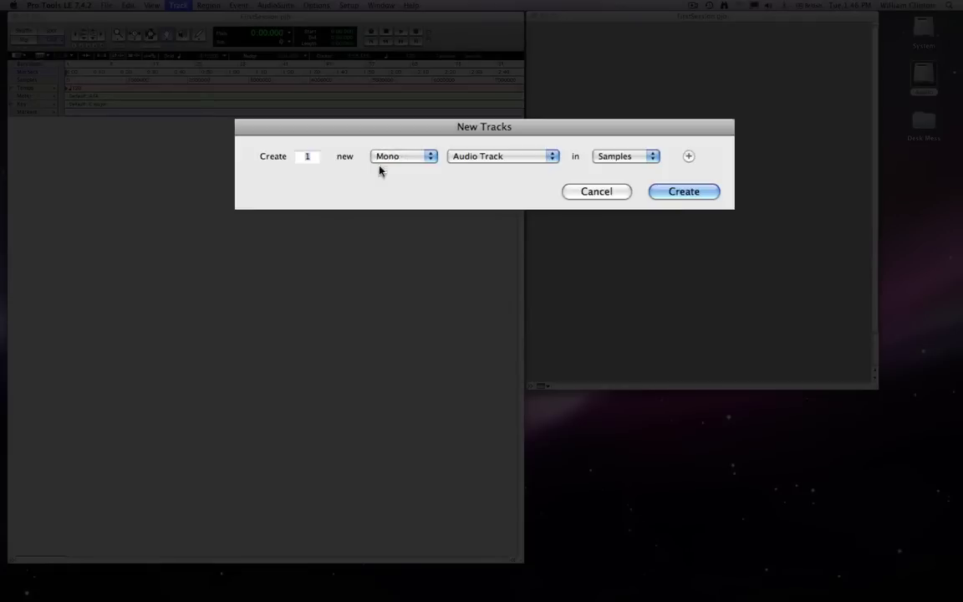
pyautogui.click(389, 156)
pyautogui.click(387, 169)
pyautogui.write('3')
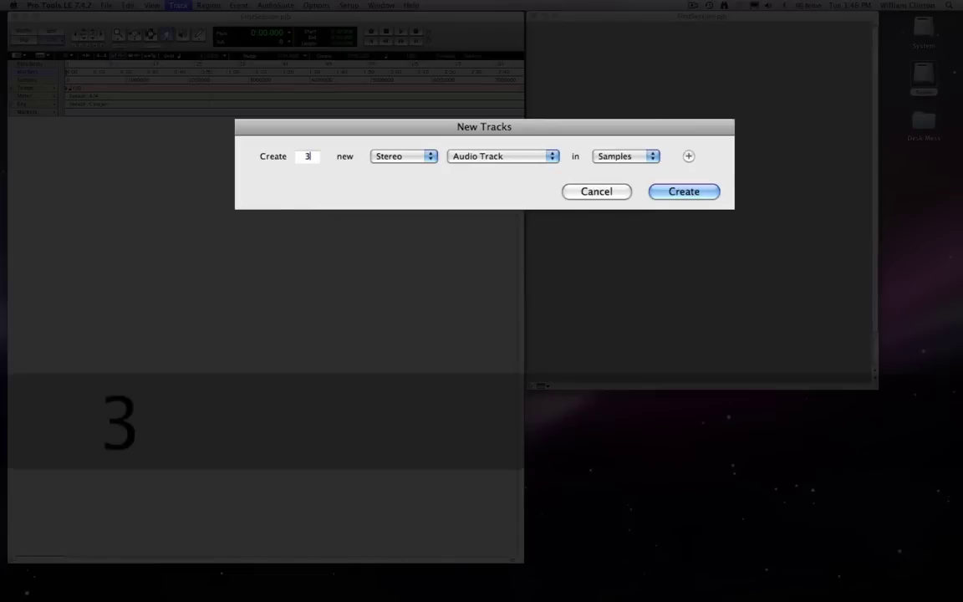
pyautogui.click(532, 156)
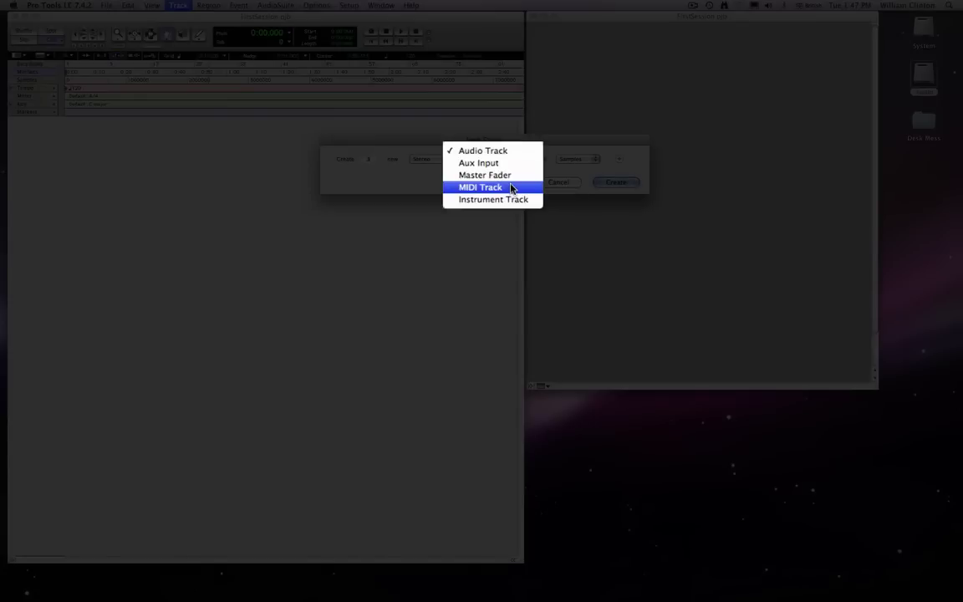
pyautogui.click(486, 150)
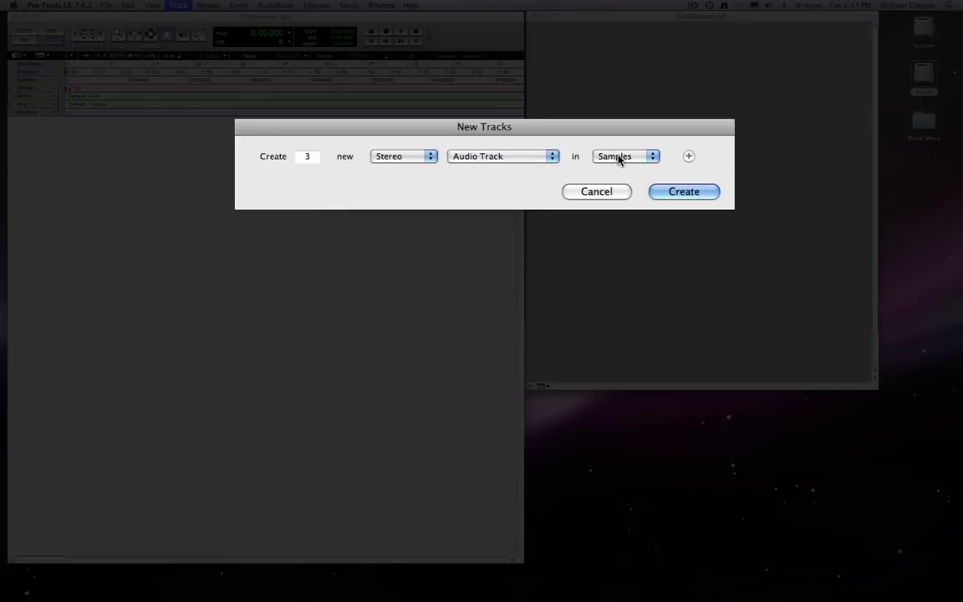
pyautogui.click(623, 158)
pyautogui.click(572, 158)
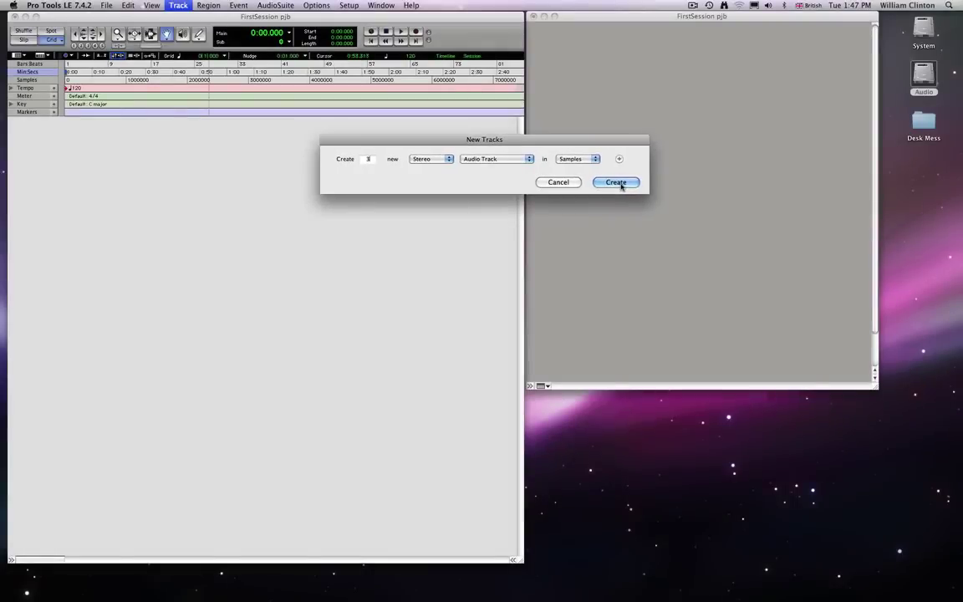
# Confirm the New Tracks dialog to create stereo audio tracks Audio 1, Audio 2 and Audio 3
pyautogui.click(624, 184)
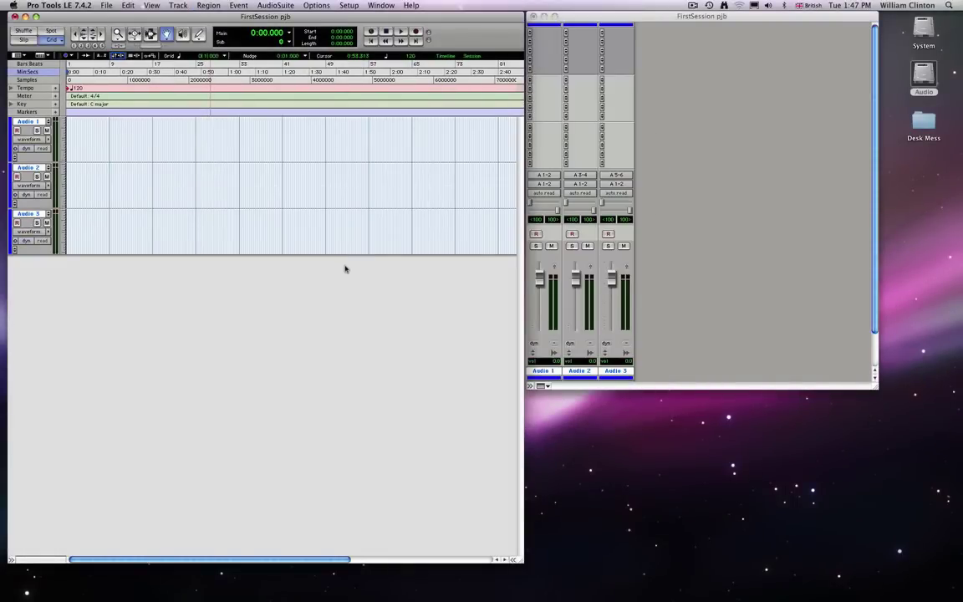